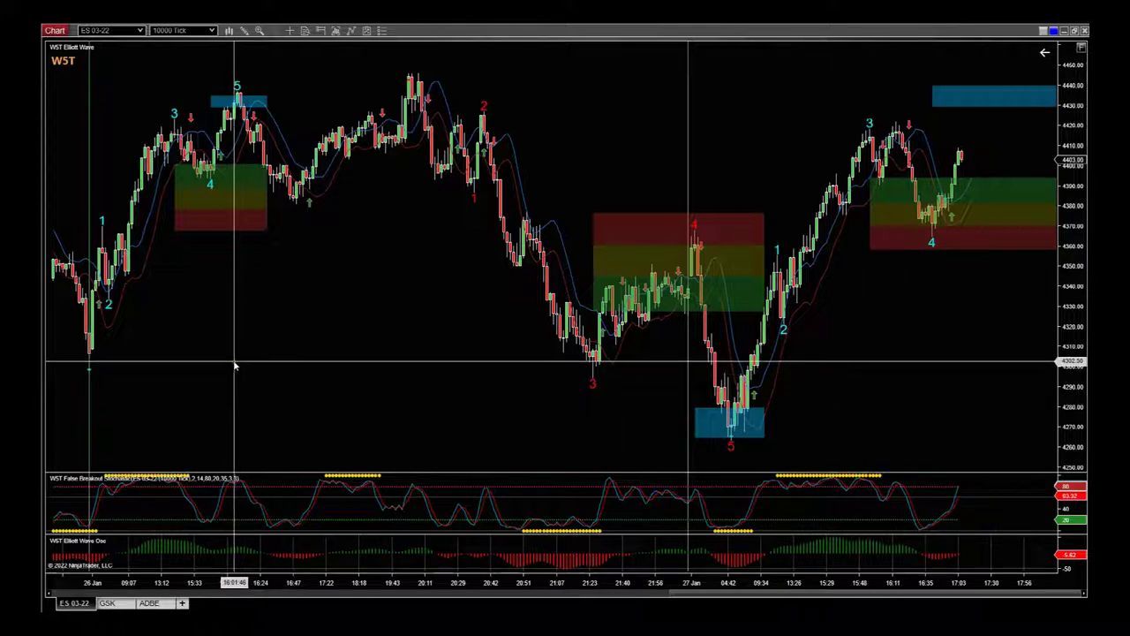
# Pan back and zoom in on the 27 Jan wave-4 zone and blue wave-5 target box.
pyautogui.moveTo(259, 366); pyautogui.dragTo(608, 411)
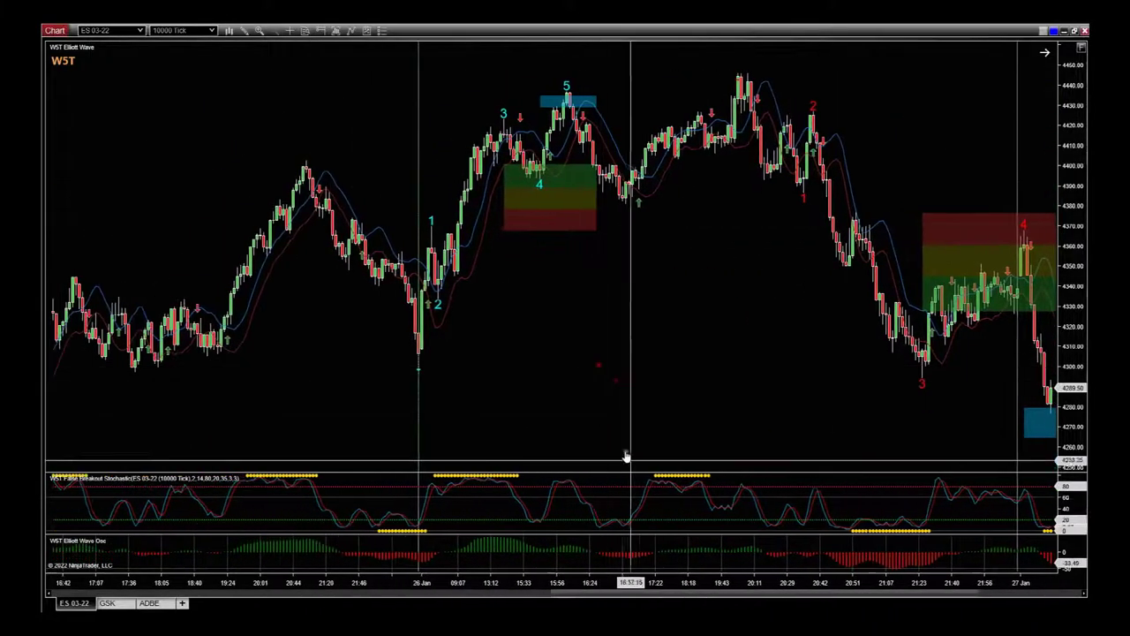
pyautogui.moveTo(645, 585); pyautogui.dragTo(494, 582)
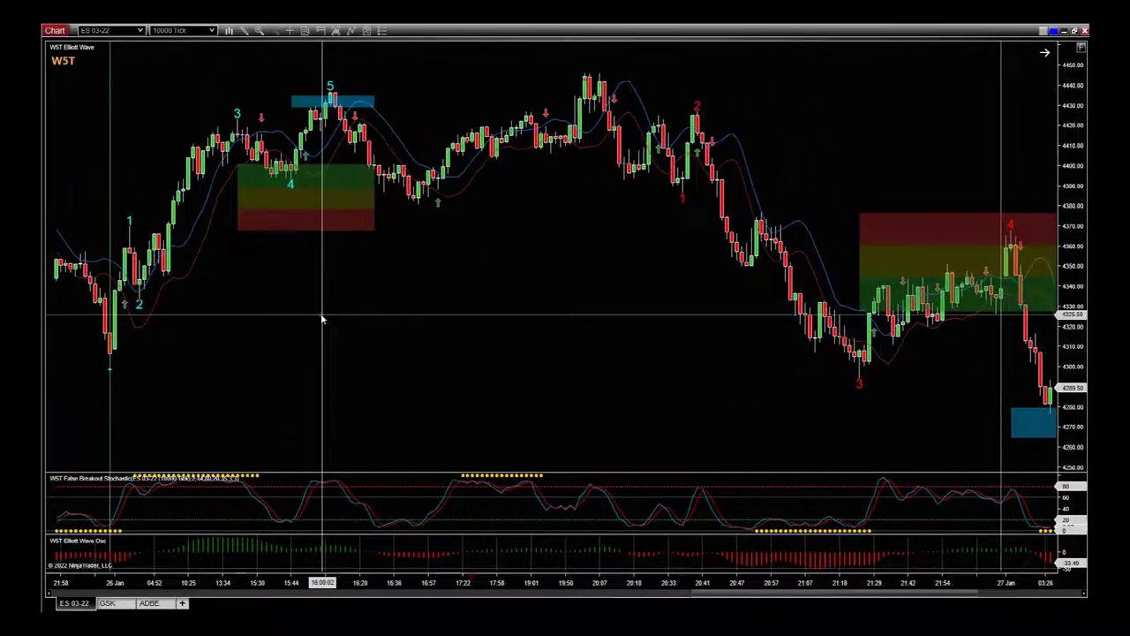
pyautogui.moveTo(321, 315); pyautogui.dragTo(648, 324)
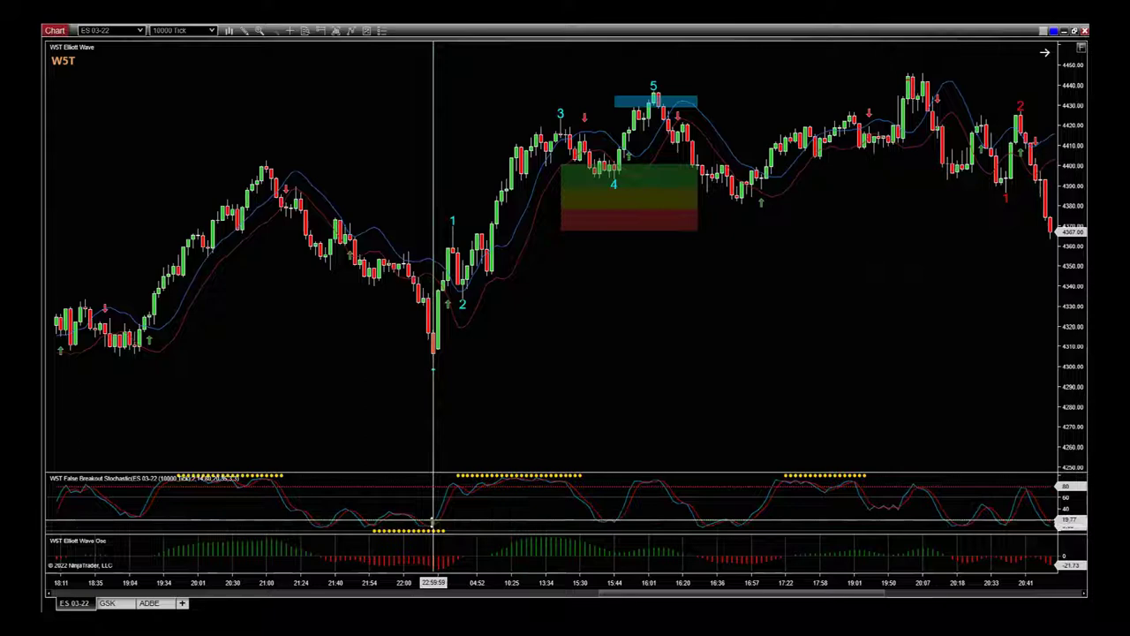
pyautogui.scroll(-3, 574, 247)
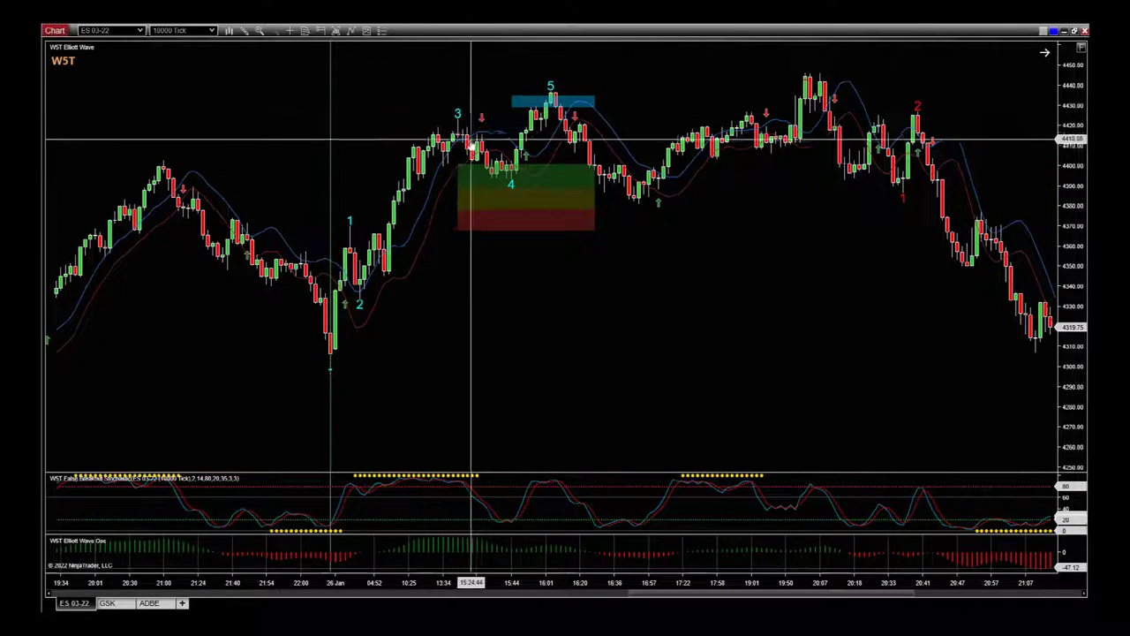
pyautogui.moveTo(598, 277); pyautogui.dragTo(565, 457)
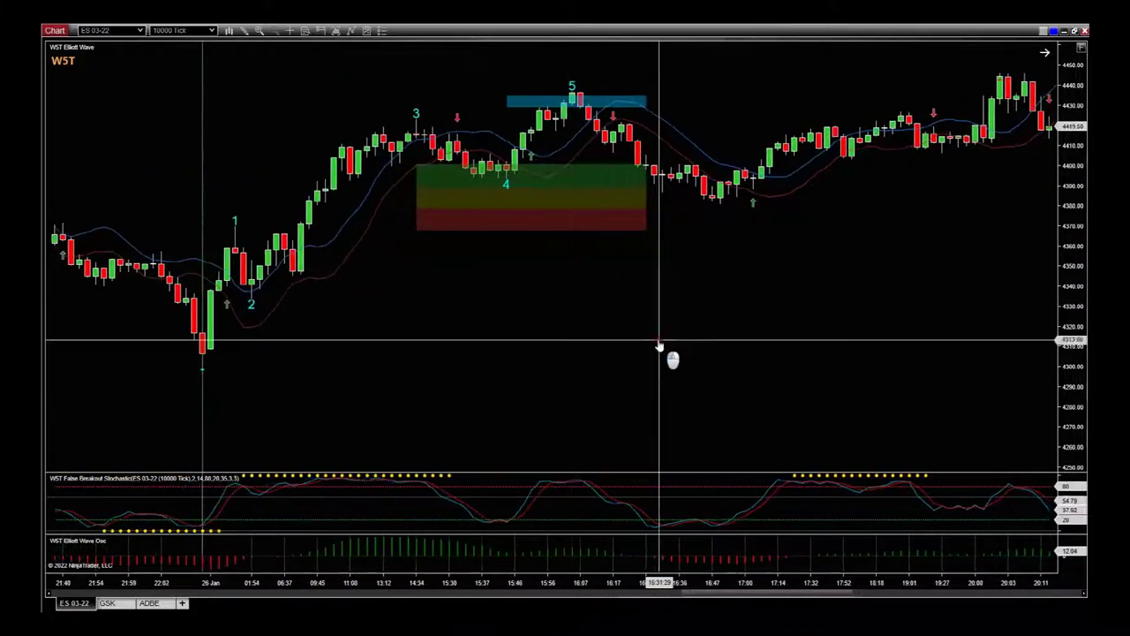
pyautogui.moveTo(1064, 295); pyautogui.dragTo(1060, 255)
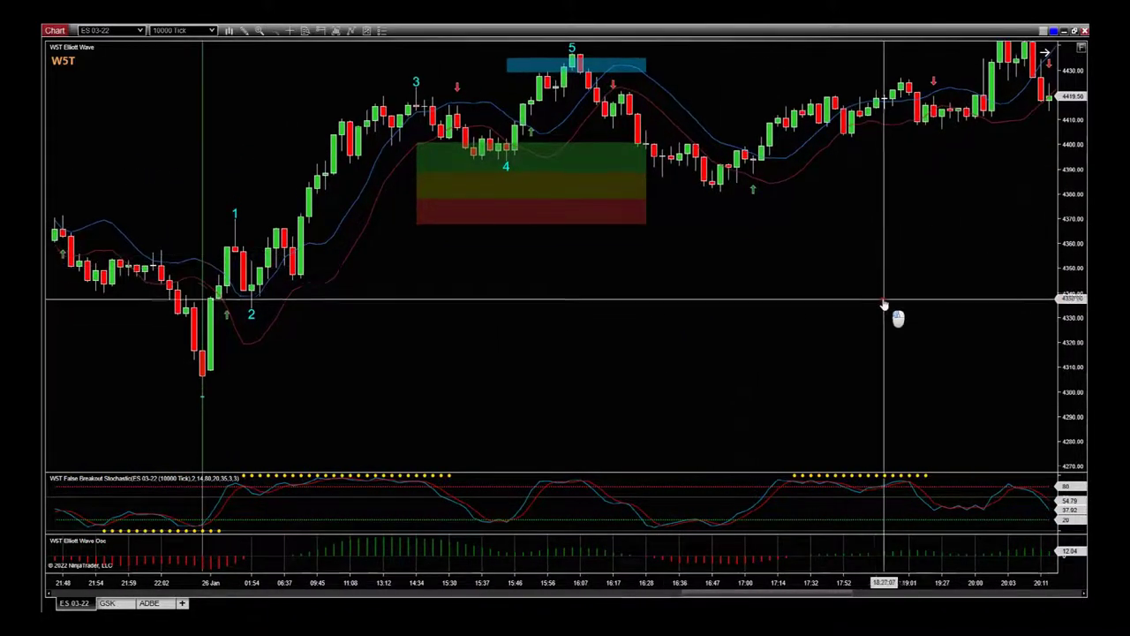
pyautogui.moveTo(823, 305); pyautogui.dragTo(812, 365)
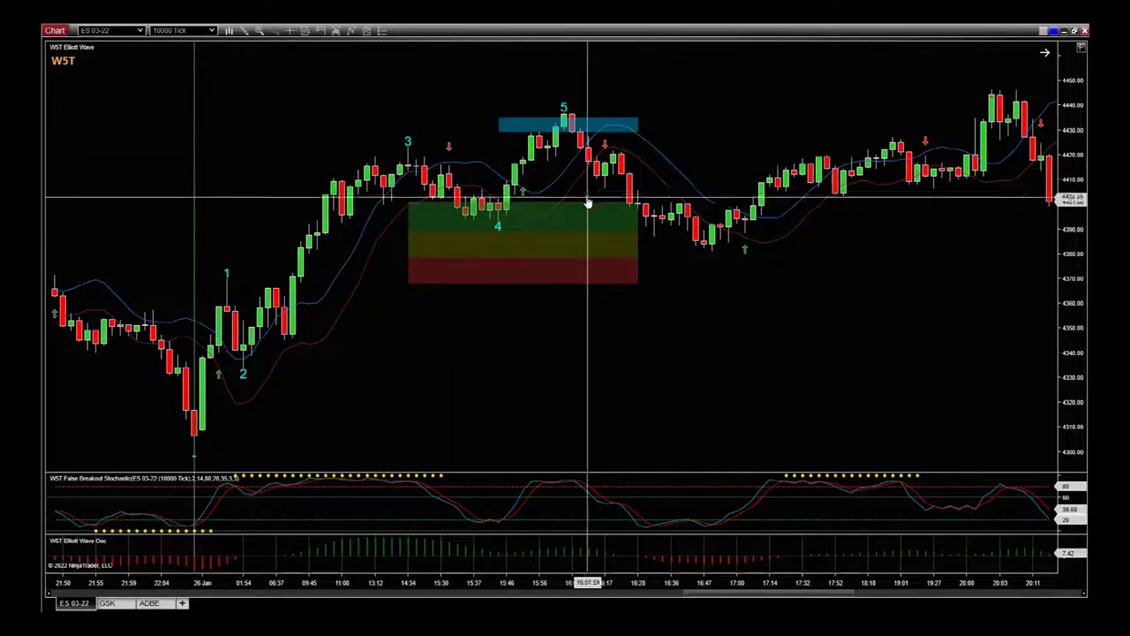
pyautogui.scroll(-5, 654, 312)
pyautogui.scroll(-12, 654, 311)
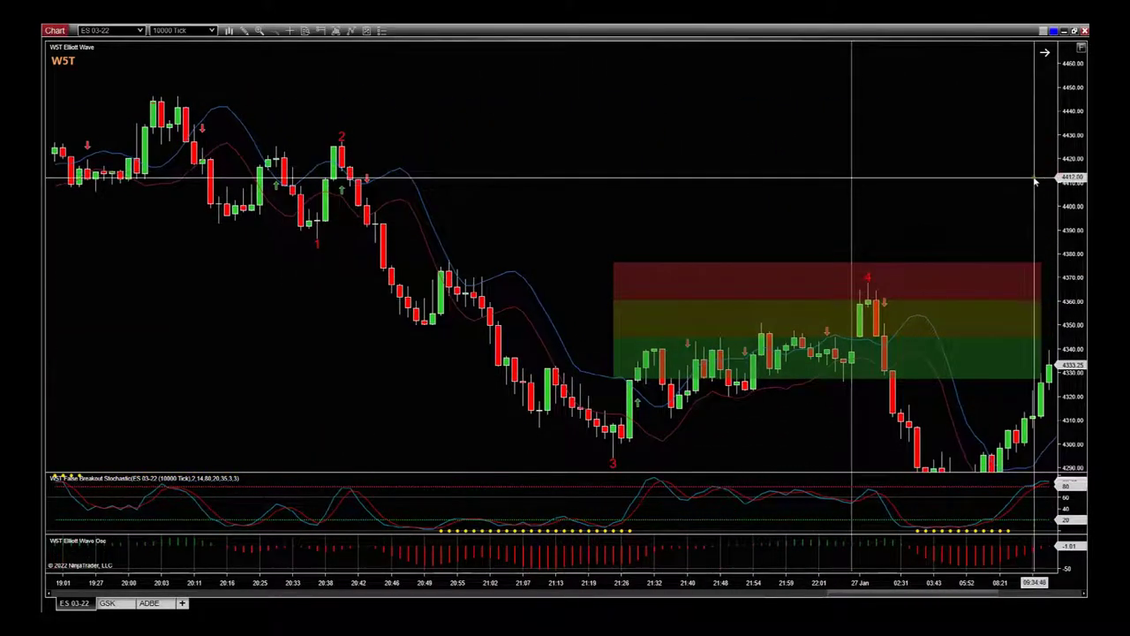
pyautogui.scroll(-5, 787, 95)
pyautogui.scroll(-1, 788, 95)
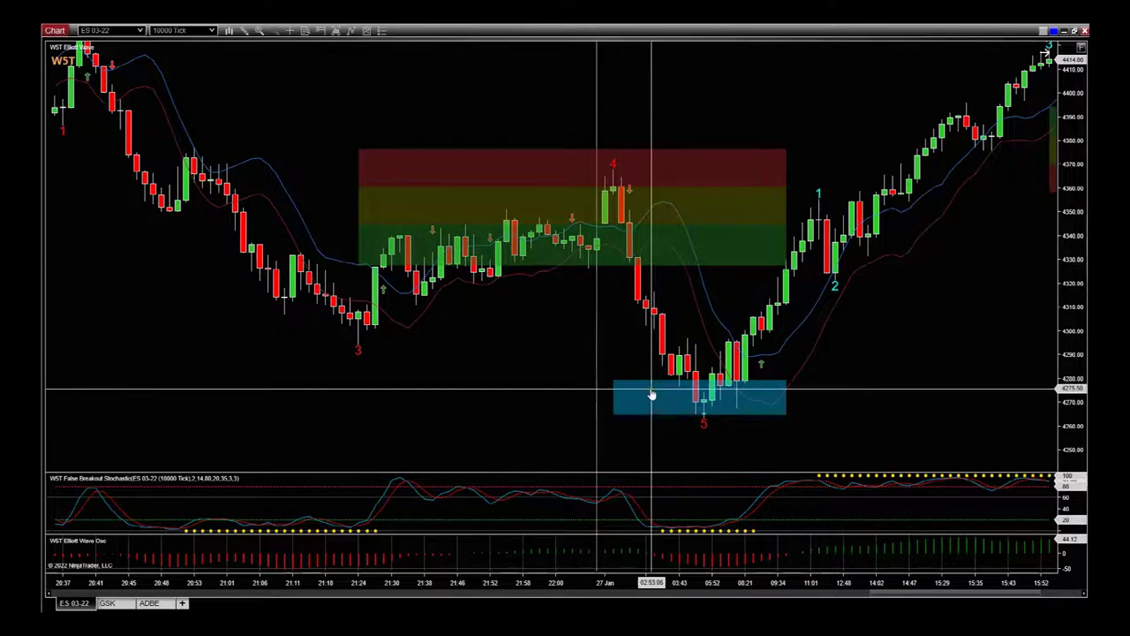
# Pan to the latest bars and compress the time axis to show both days' waves and zones.
pyautogui.moveTo(945, 313); pyautogui.dragTo(572, 368)
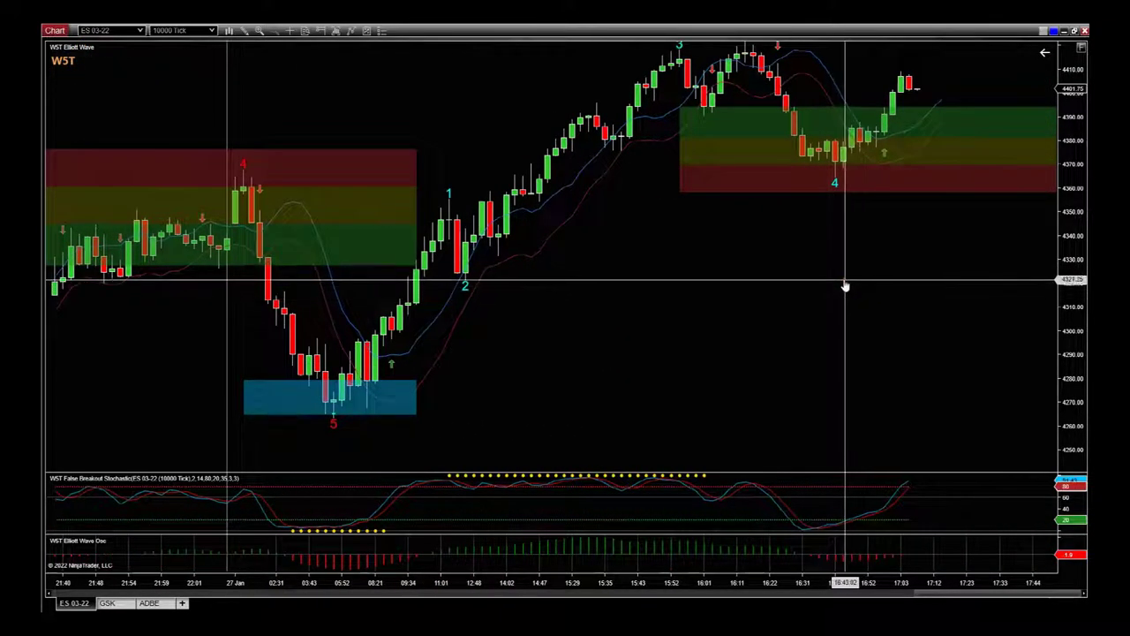
pyautogui.moveTo(843, 283); pyautogui.dragTo(724, 401)
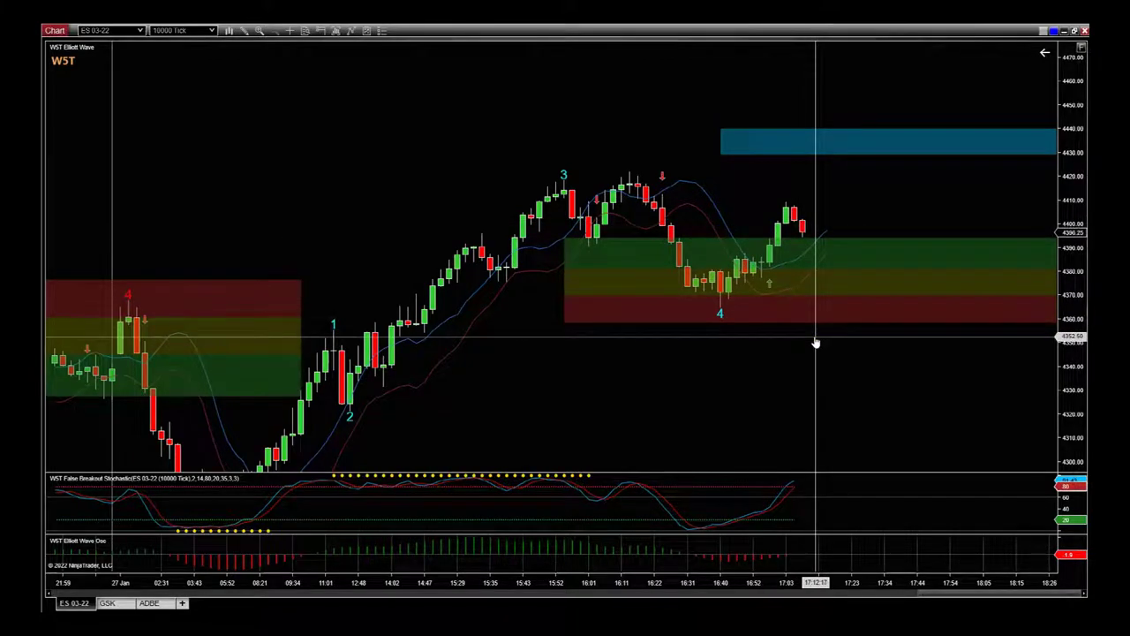
pyautogui.moveTo(588, 582); pyautogui.dragTo(768, 598)
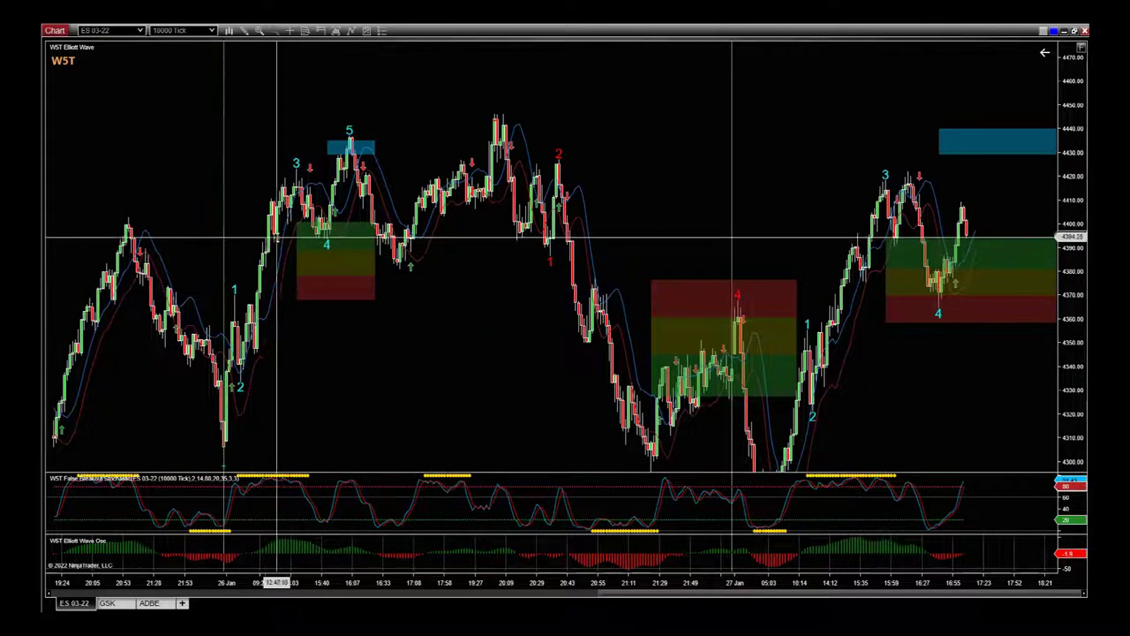
# Compress the price scale so the low 27 Jan blue wave-5 box fits on screen.
pyautogui.scroll(-2, 903, 373)
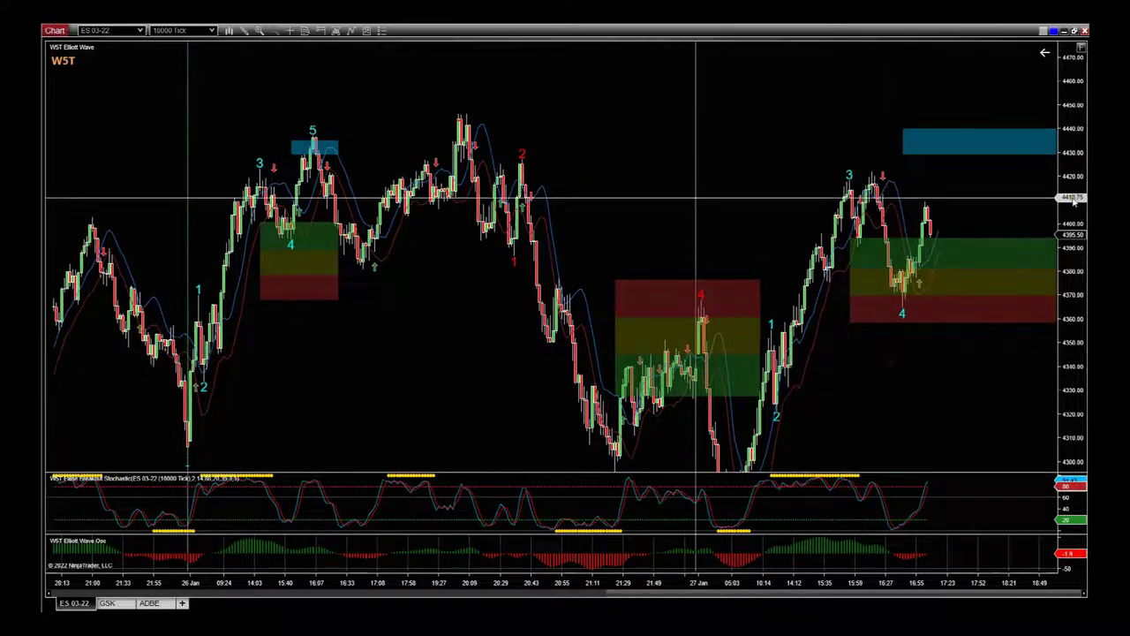
pyautogui.moveTo(1071, 166); pyautogui.dragTo(1071, 256)
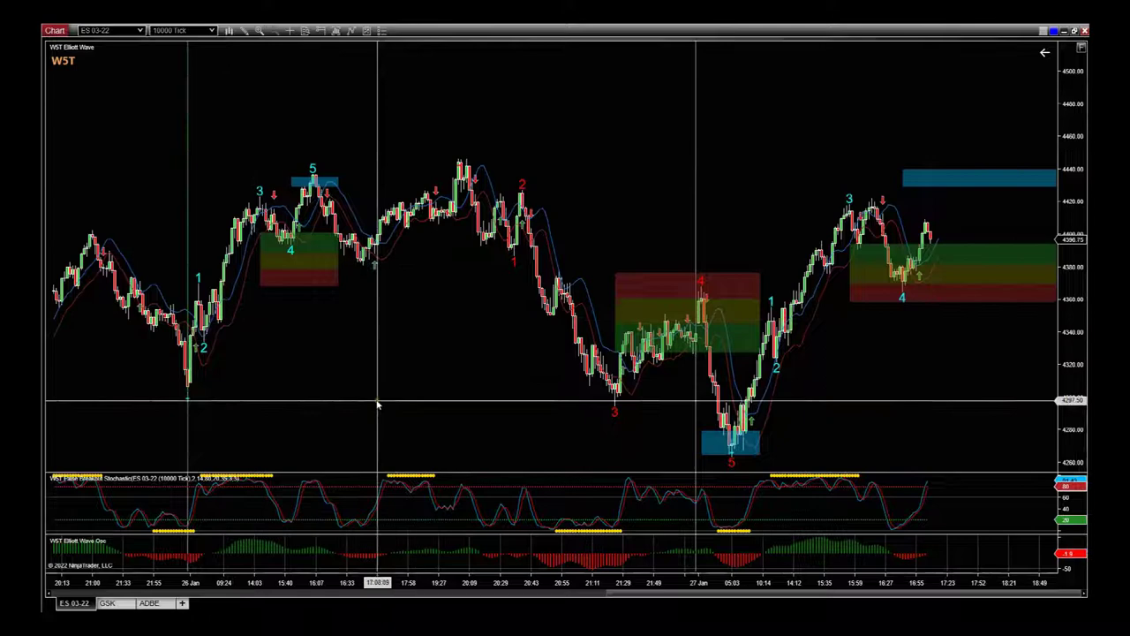
pyautogui.moveTo(415, 388)
pyautogui.mouseDown()
pyautogui.moveTo(453, 386)
pyautogui.moveTo(404, 386)
pyautogui.mouseUp()
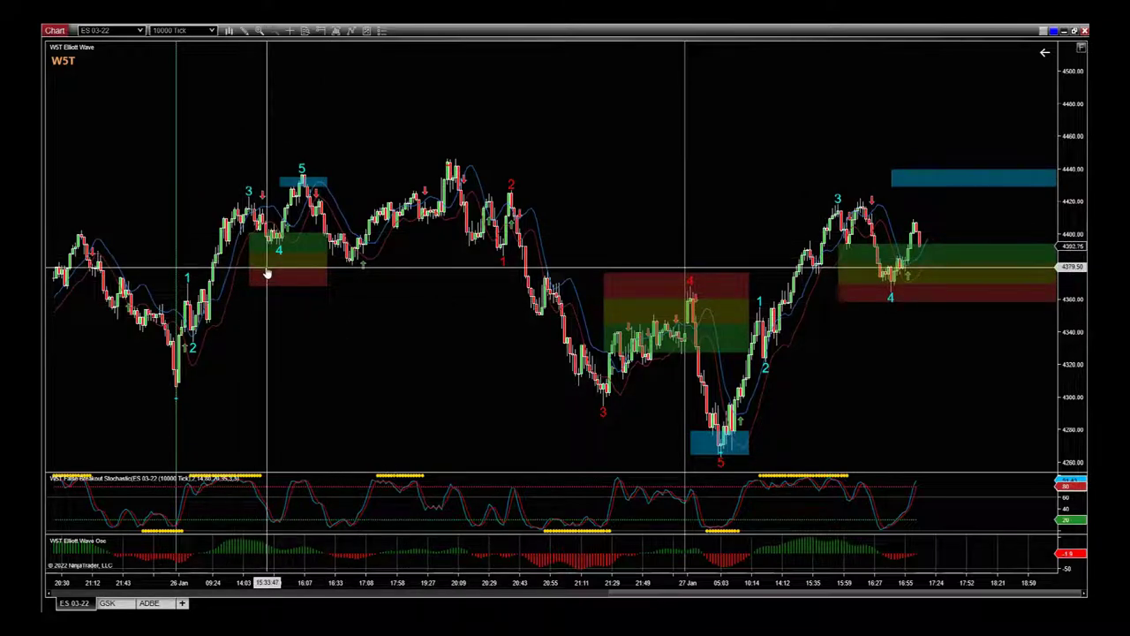
# Open the chart's Indicators dialog and select the W5T Rollercoaster indicator.
pyautogui.rightClick(453, 91)
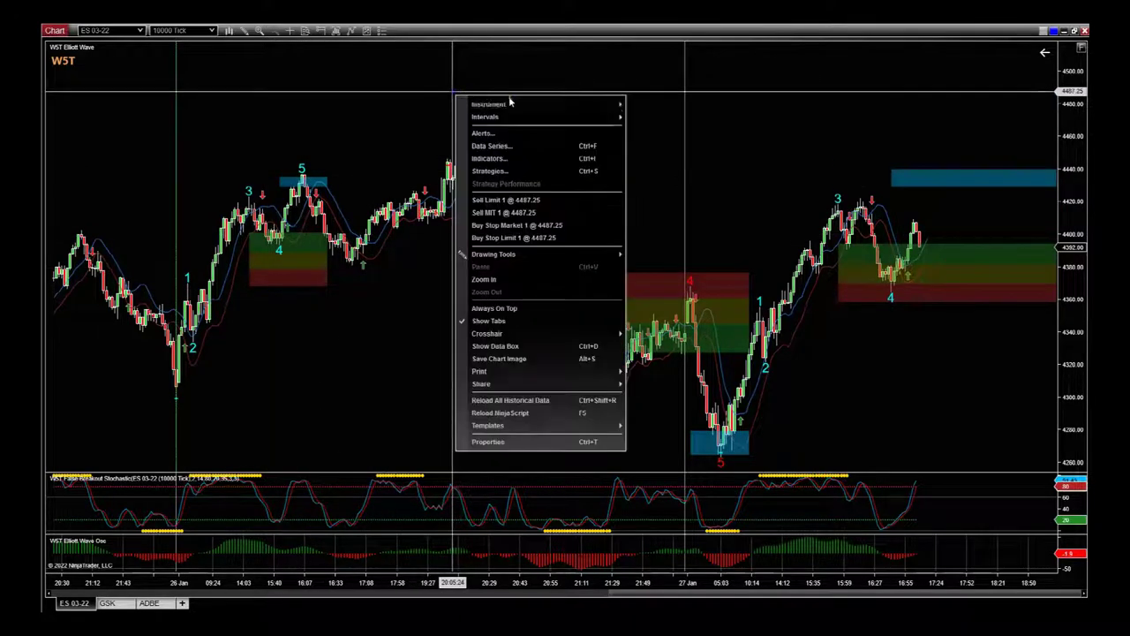
pyautogui.click(505, 157)
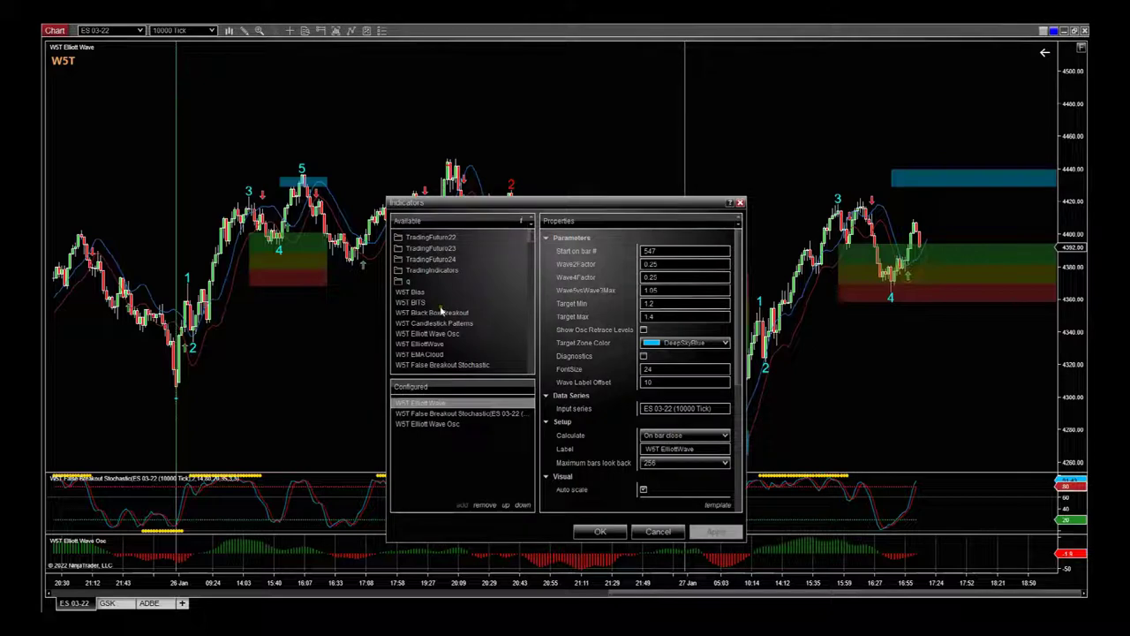
pyautogui.scroll(-2, 441, 309)
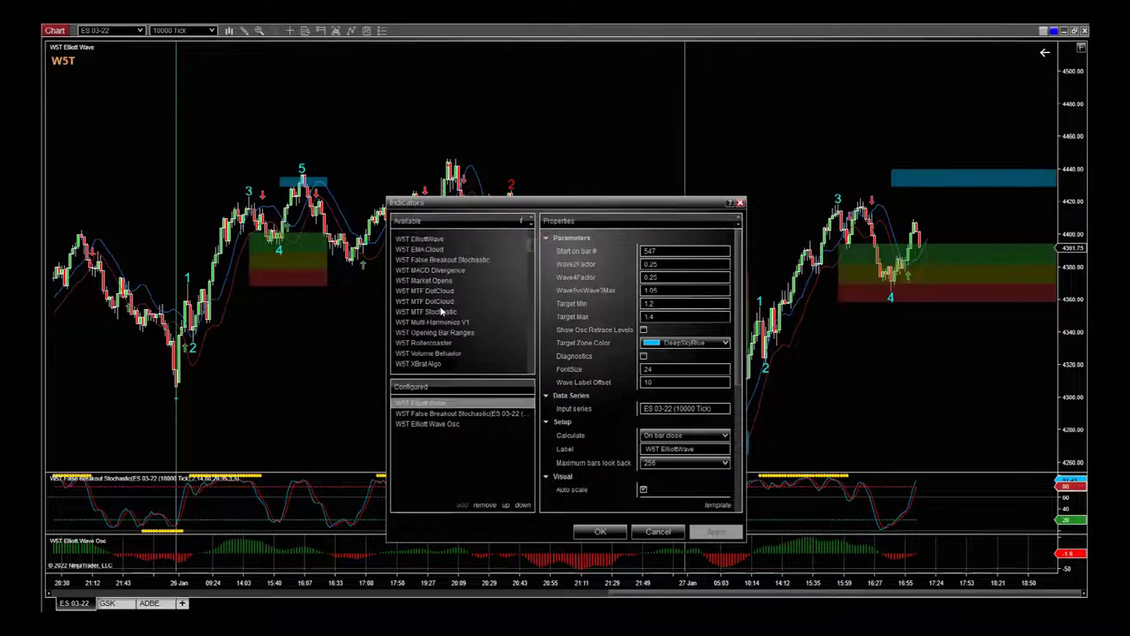
pyautogui.click(438, 292)
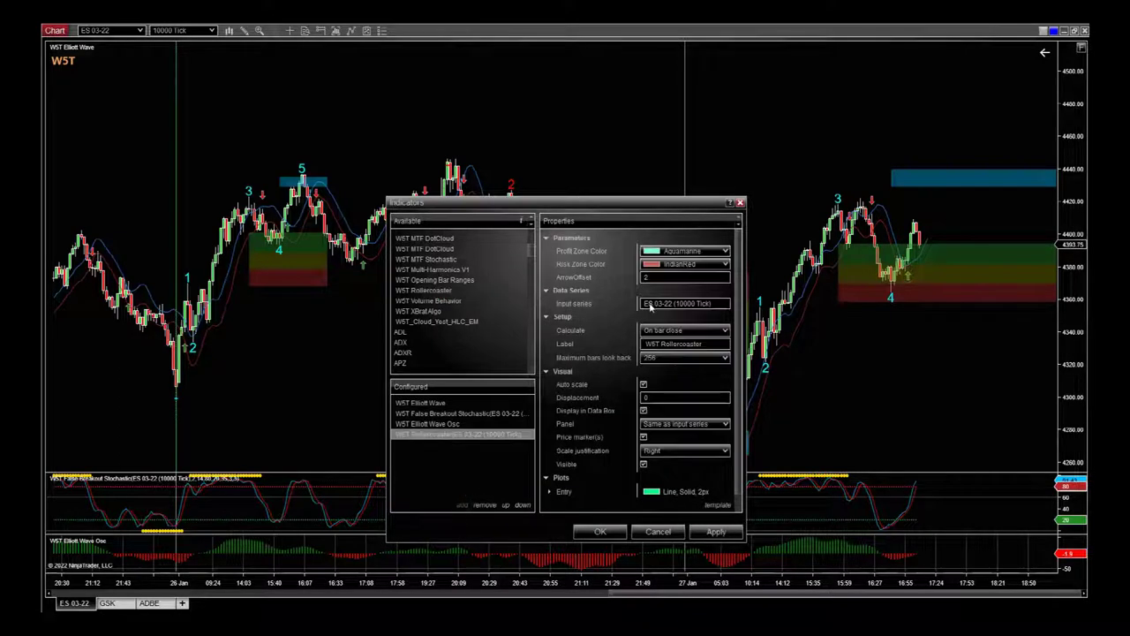
# Set Profit Zone Color to Violet and Risk Zone Color to Crimson, then apply and confirm.
pyautogui.click(724, 251)
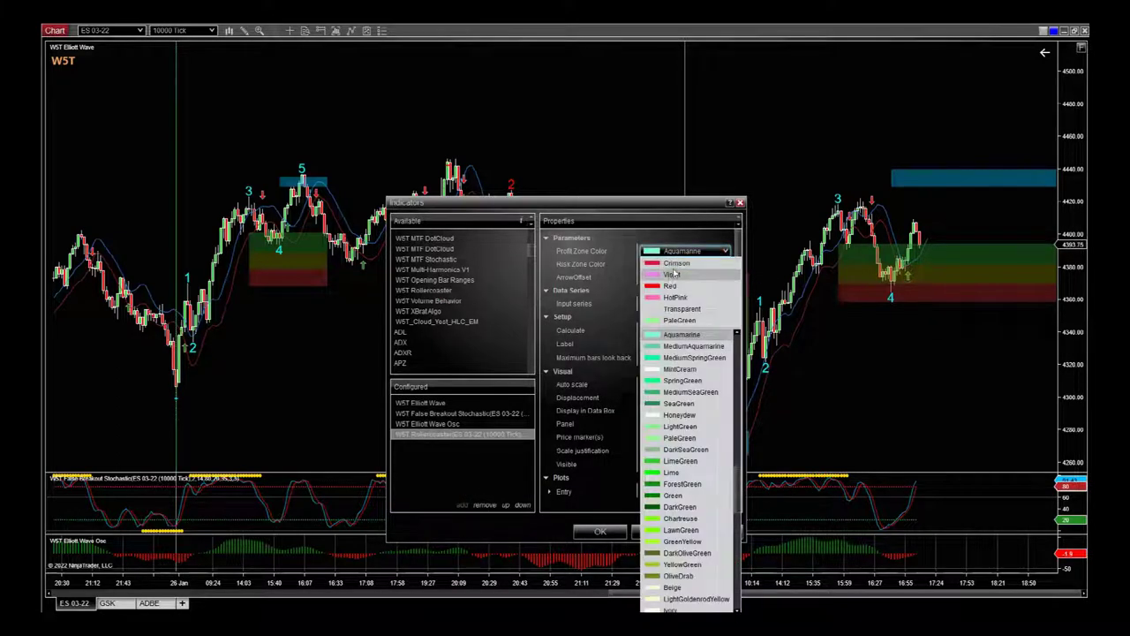
pyautogui.click(671, 274)
pyautogui.click(721, 254)
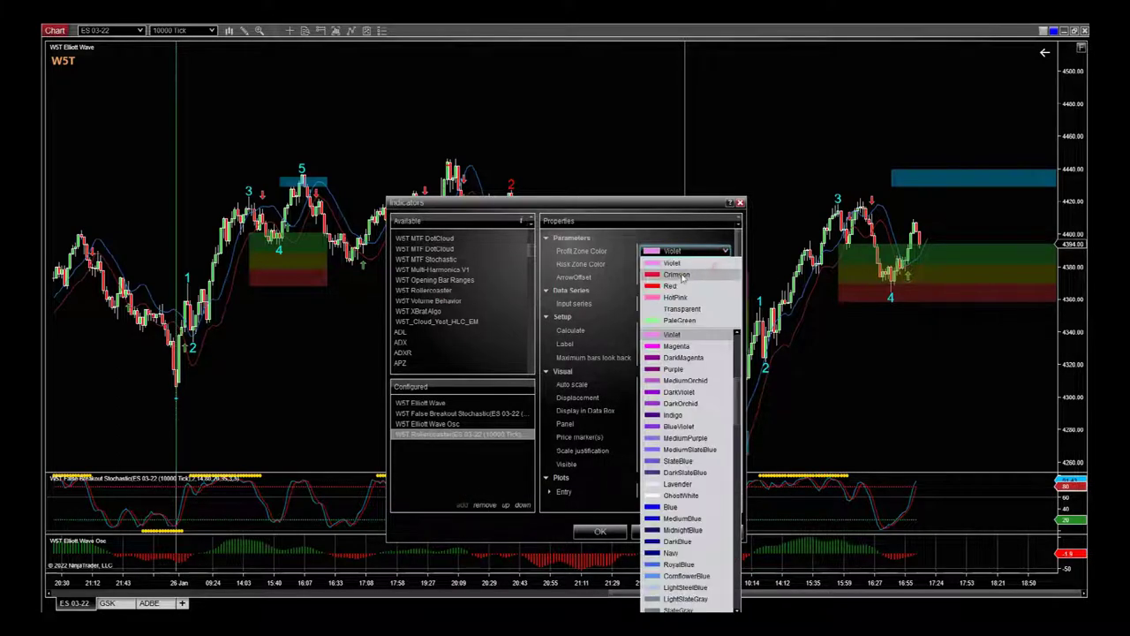
pyautogui.click(673, 275)
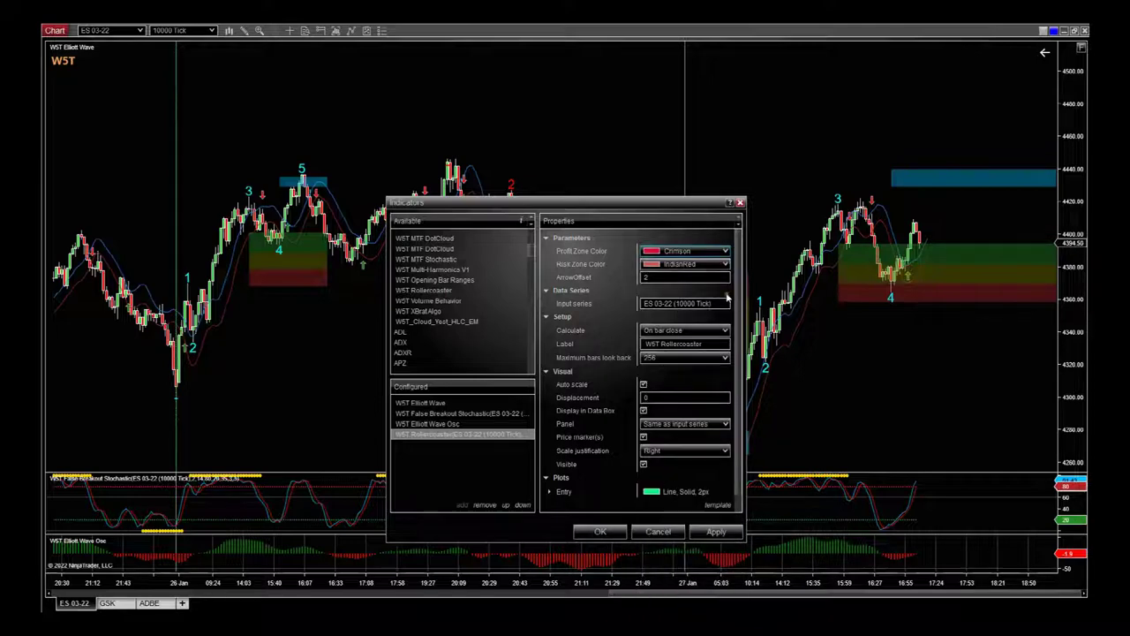
pyautogui.click(724, 264)
pyautogui.click(707, 276)
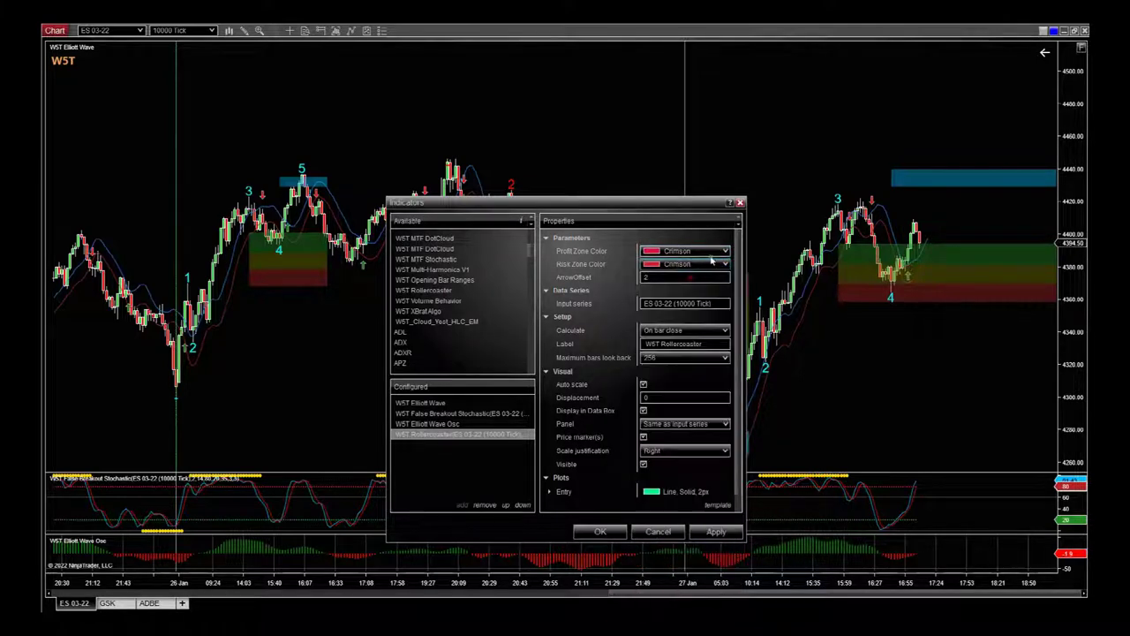
pyautogui.click(723, 251)
pyautogui.click(667, 279)
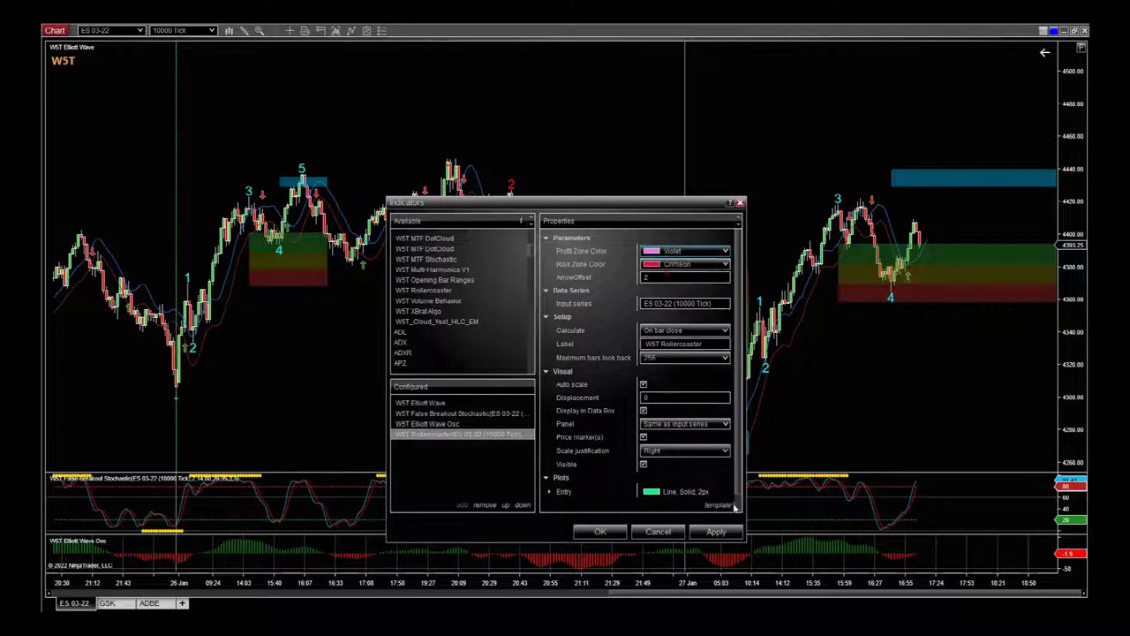
pyautogui.click(715, 533)
pyautogui.click(605, 531)
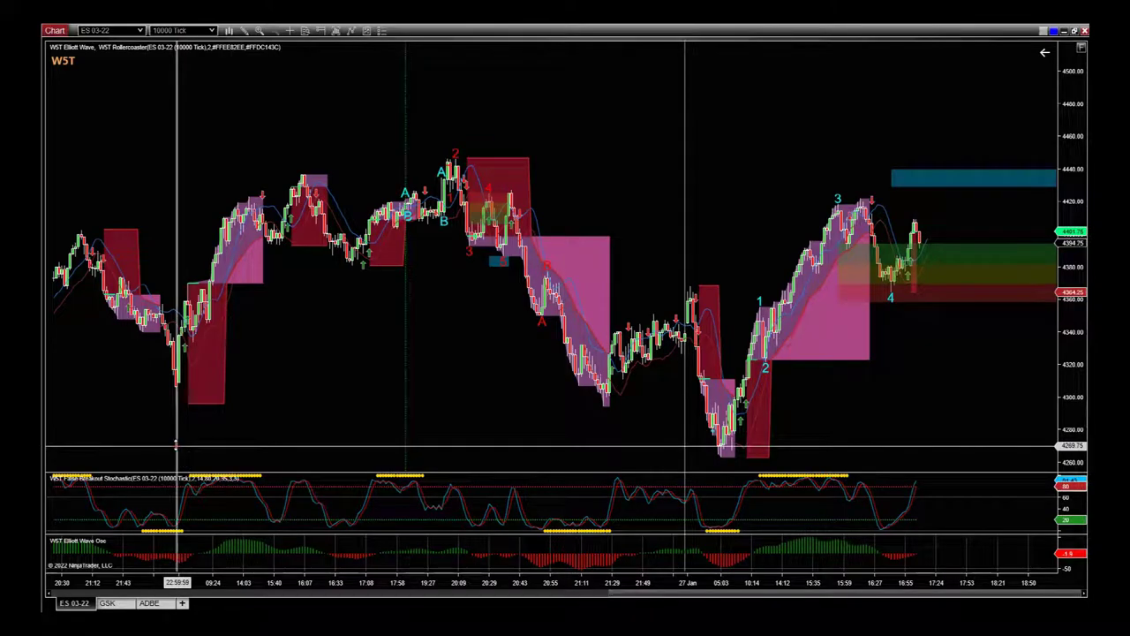
pyautogui.moveTo(383, 432); pyautogui.dragTo(575, 444)
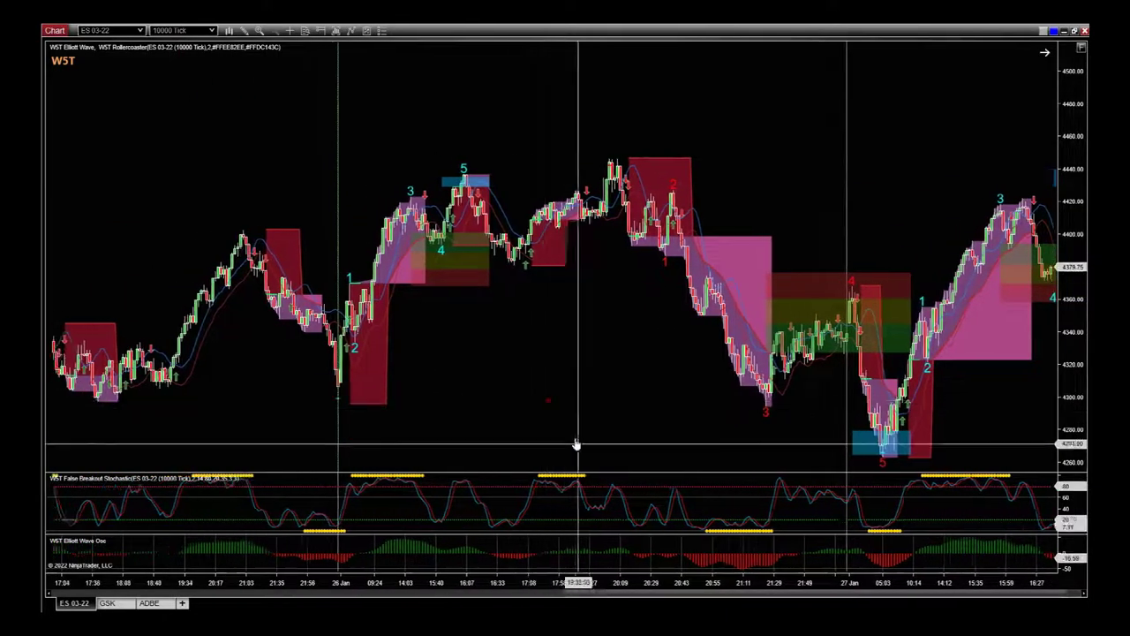
pyautogui.scroll(3, 610, 442)
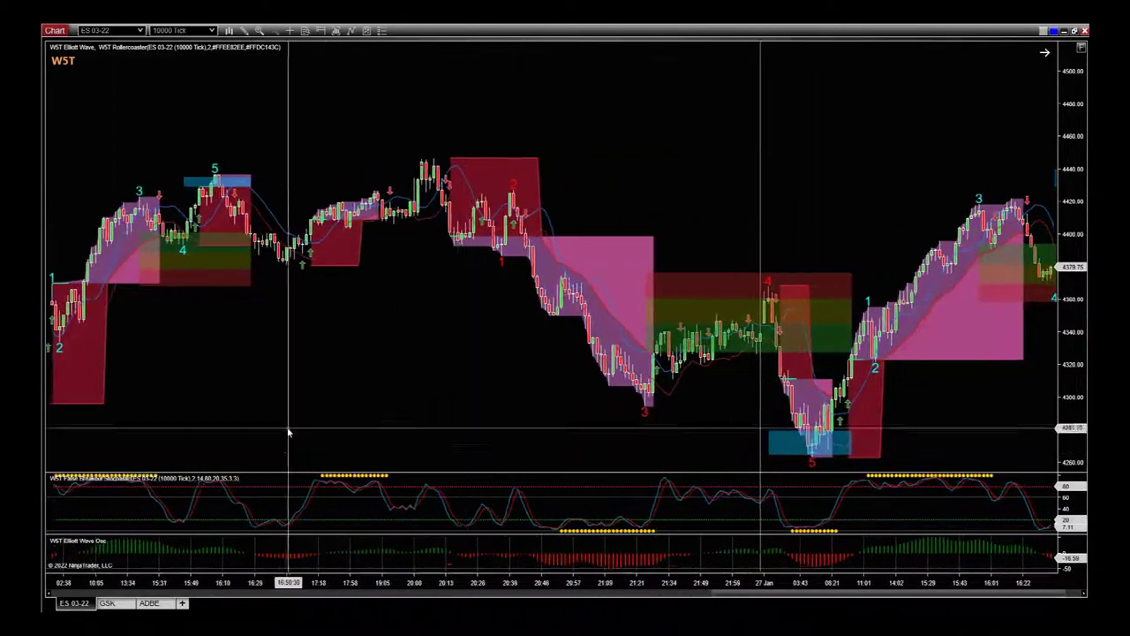
pyautogui.moveTo(288, 433); pyautogui.dragTo(426, 397)
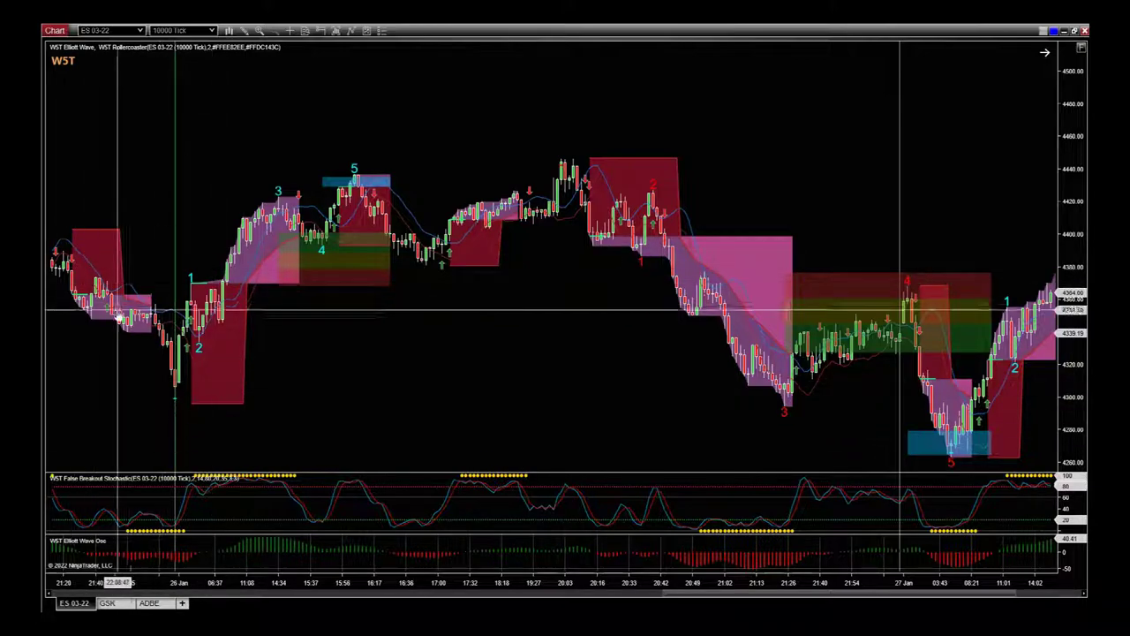
pyautogui.moveTo(291, 343); pyautogui.dragTo(645, 354)
pyautogui.moveTo(633, 585); pyautogui.dragTo(495, 585)
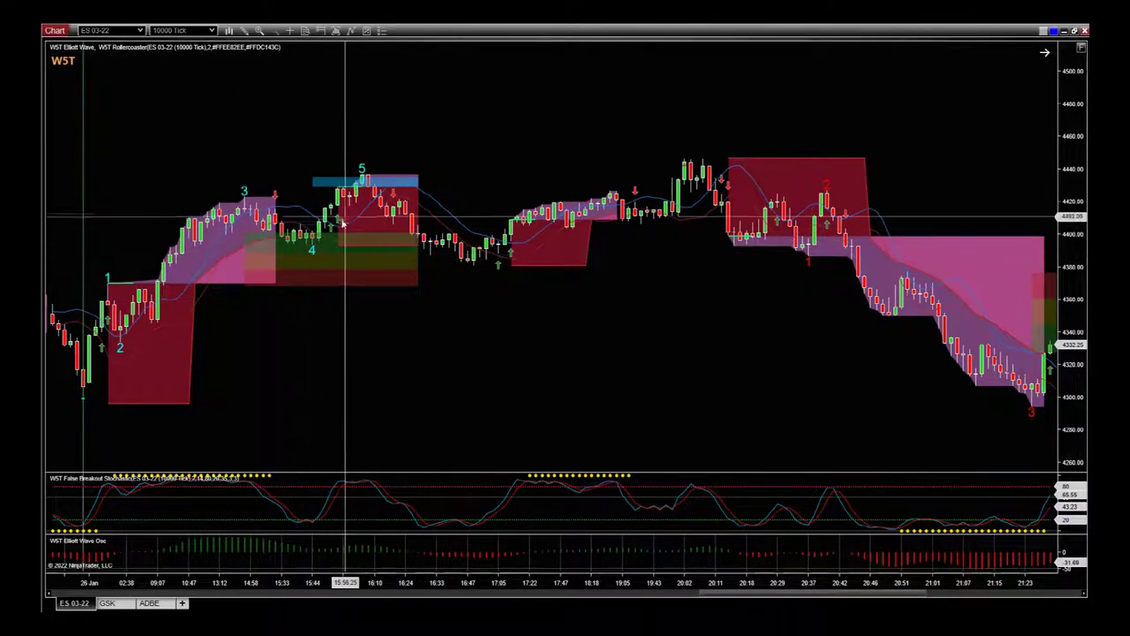
pyautogui.click(548, 140)
pyautogui.moveTo(547, 139); pyautogui.dragTo(415, 197)
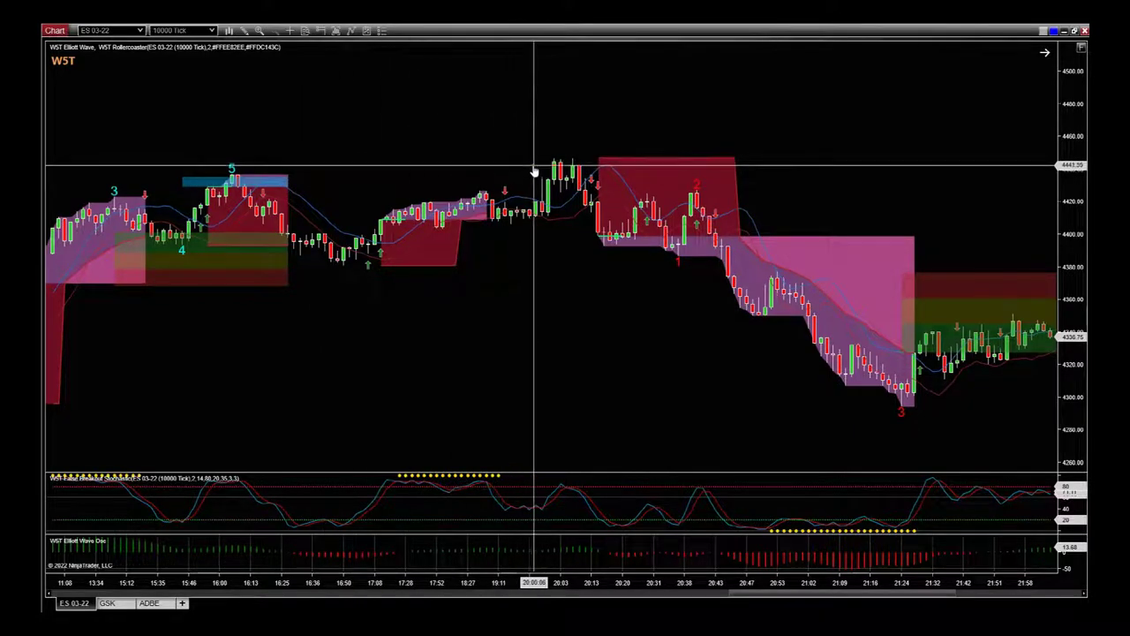
pyautogui.scroll(-2, 642, 375)
pyautogui.moveTo(643, 374); pyautogui.dragTo(391, 348)
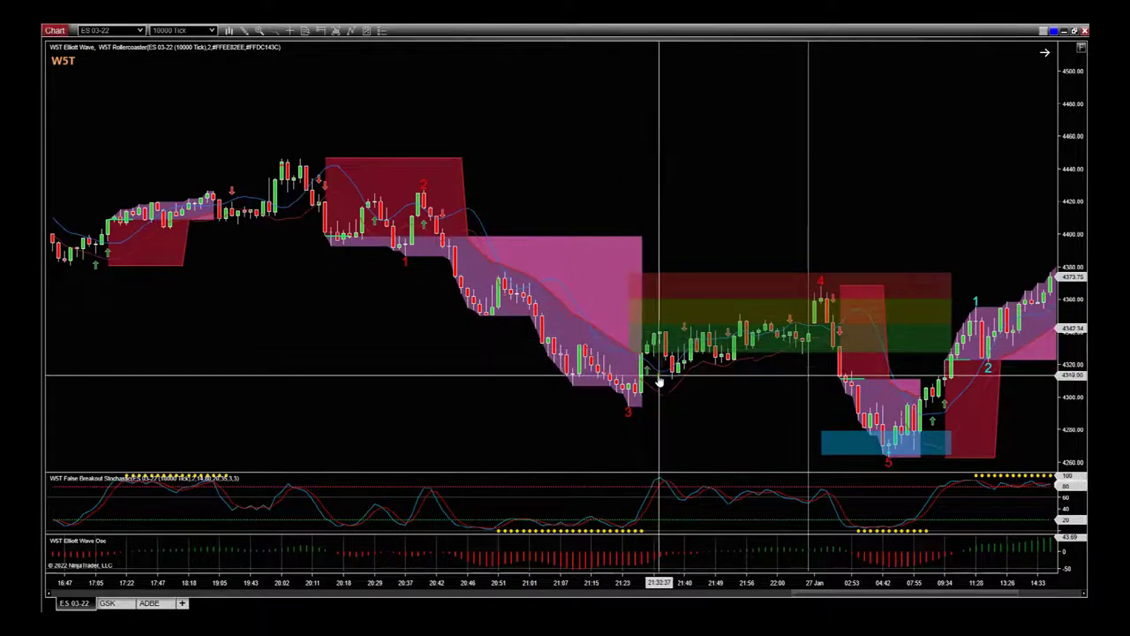
pyautogui.moveTo(734, 429); pyautogui.dragTo(363, 417)
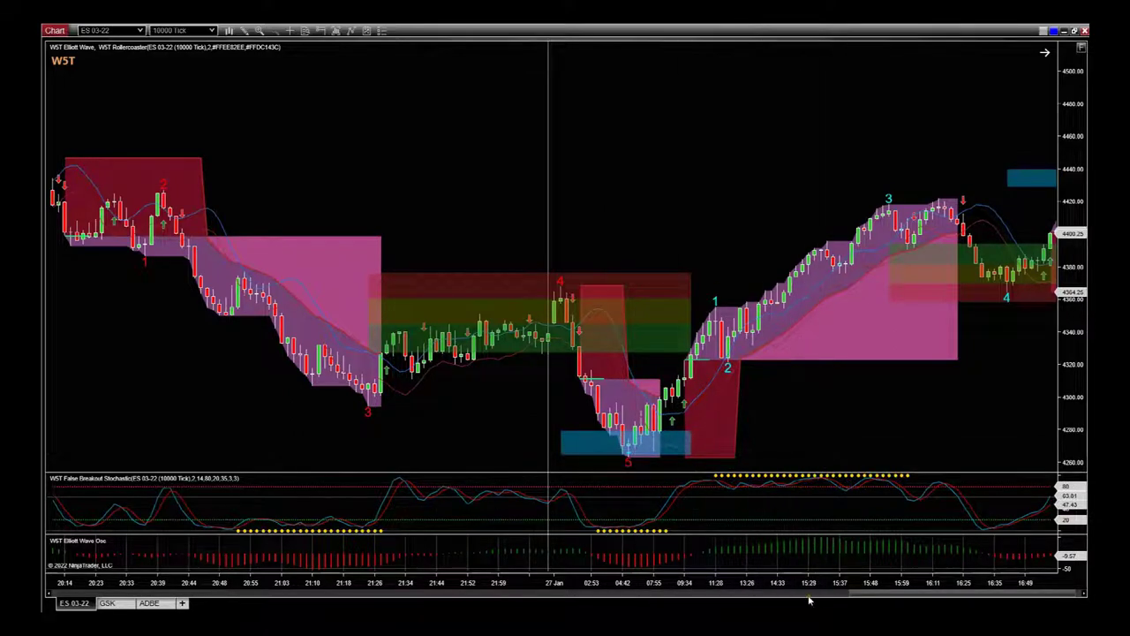
pyautogui.scroll(-5, 750, 444)
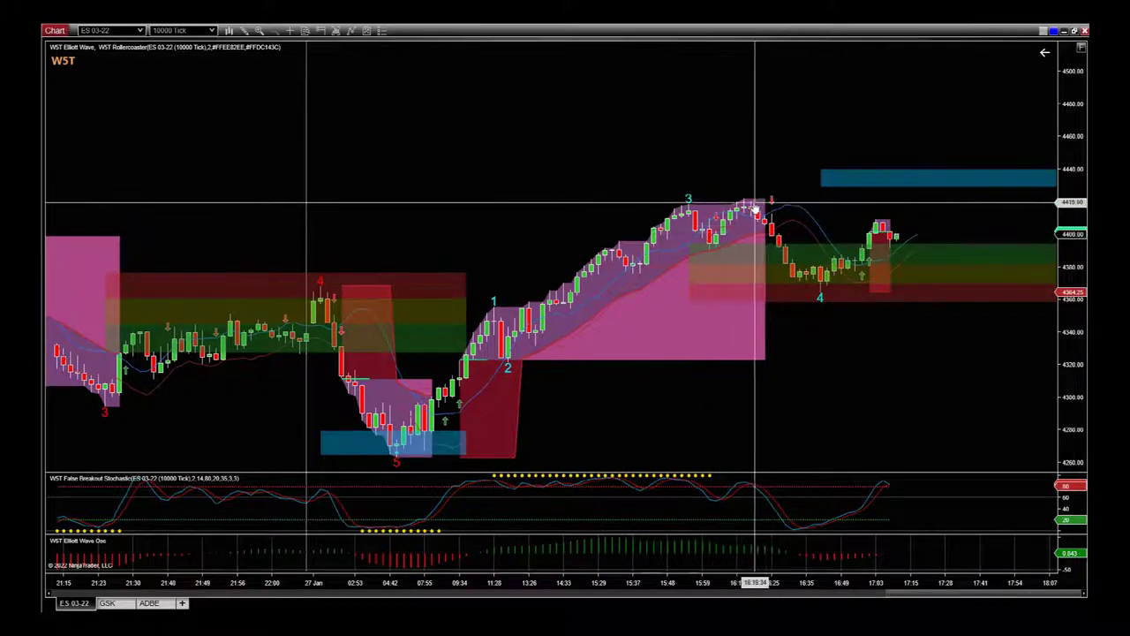
pyautogui.scroll(-3, 815, 323)
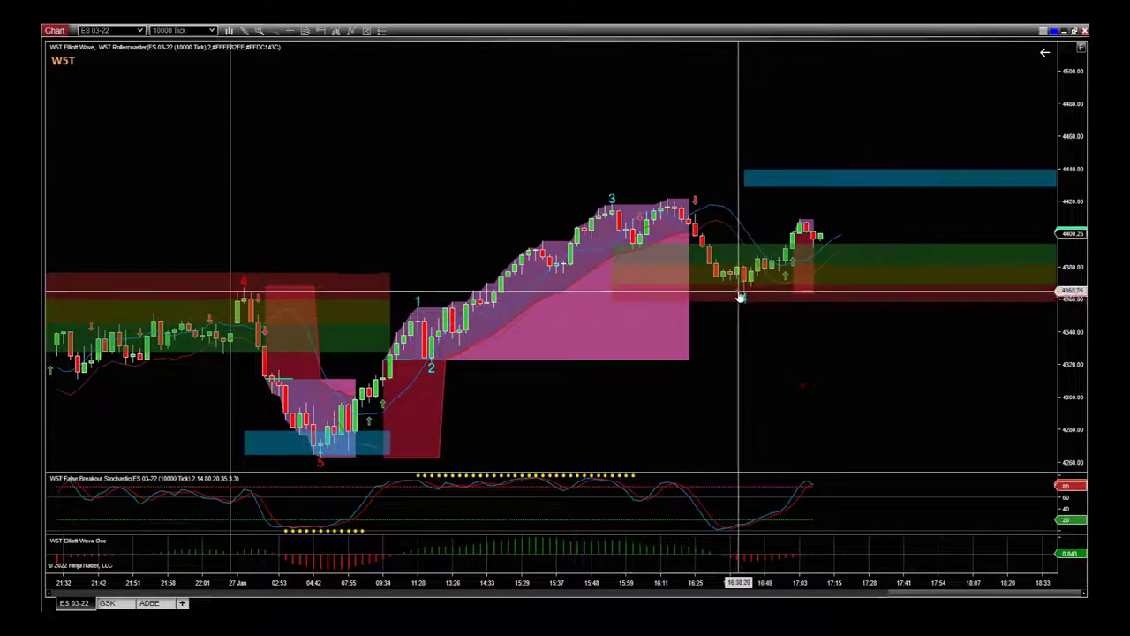
pyautogui.moveTo(583, 583); pyautogui.dragTo(700, 592)
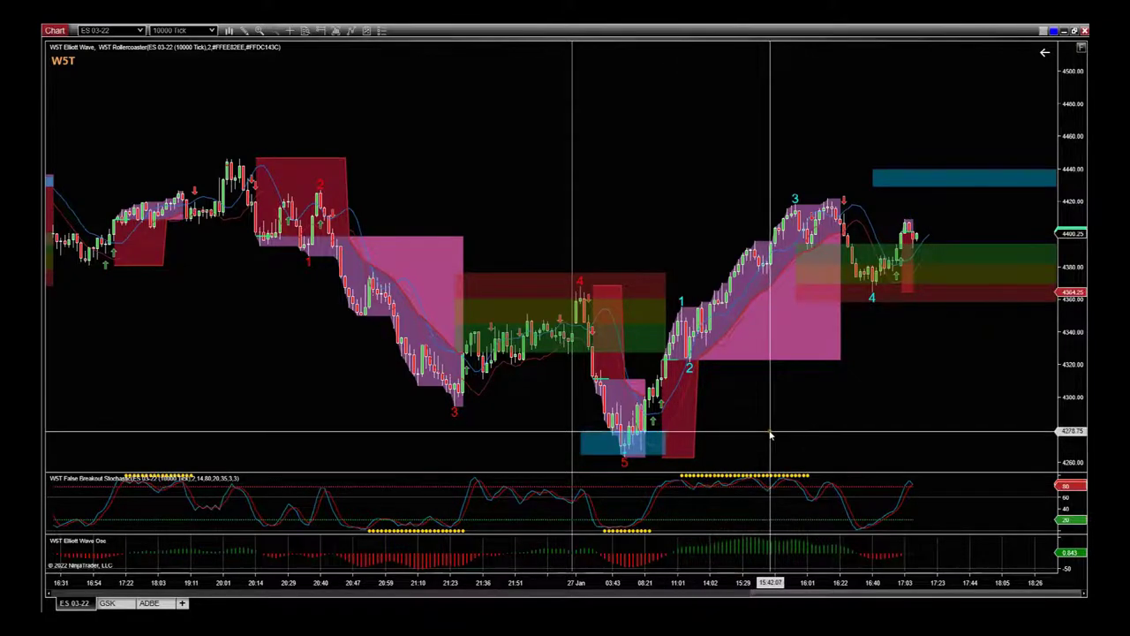
pyautogui.scroll(5, 834, 419)
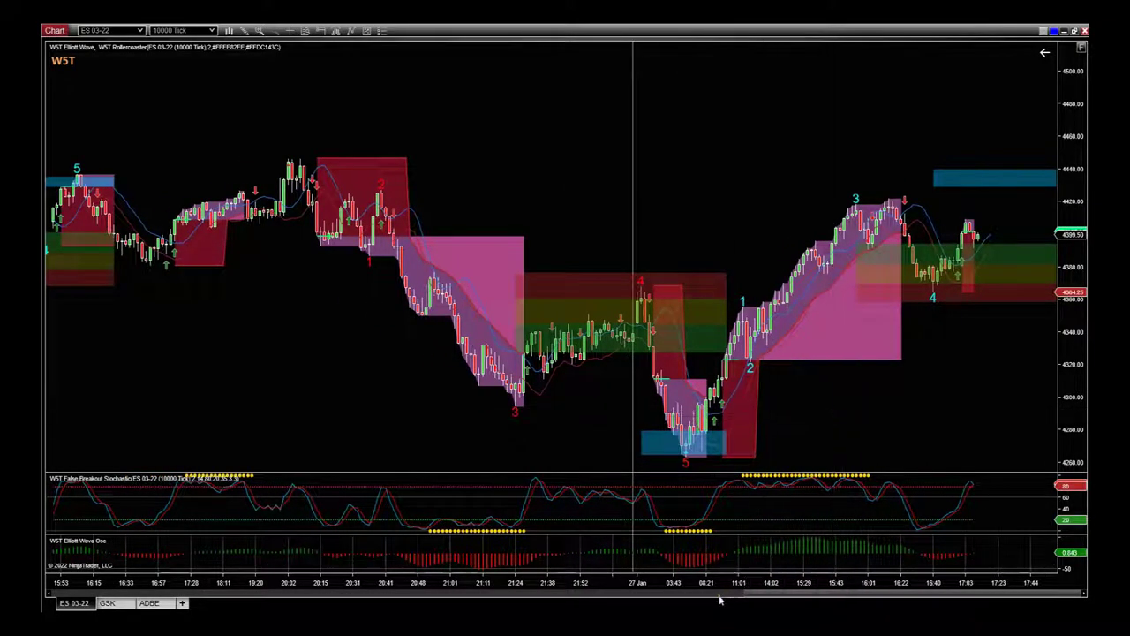
pyautogui.moveTo(562, 586); pyautogui.dragTo(603, 585)
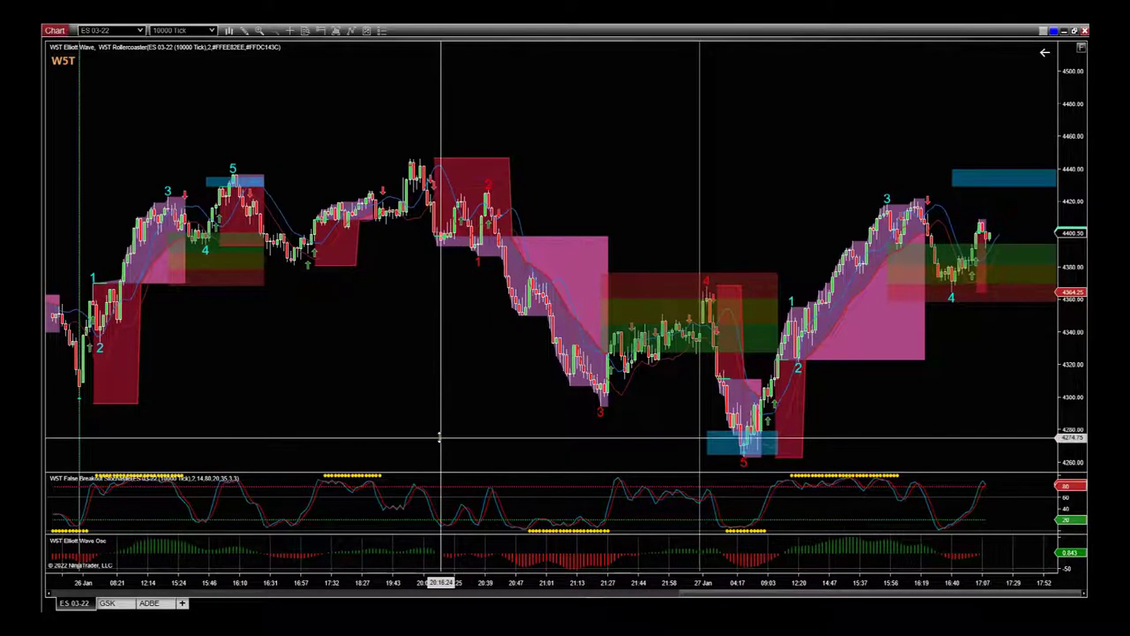